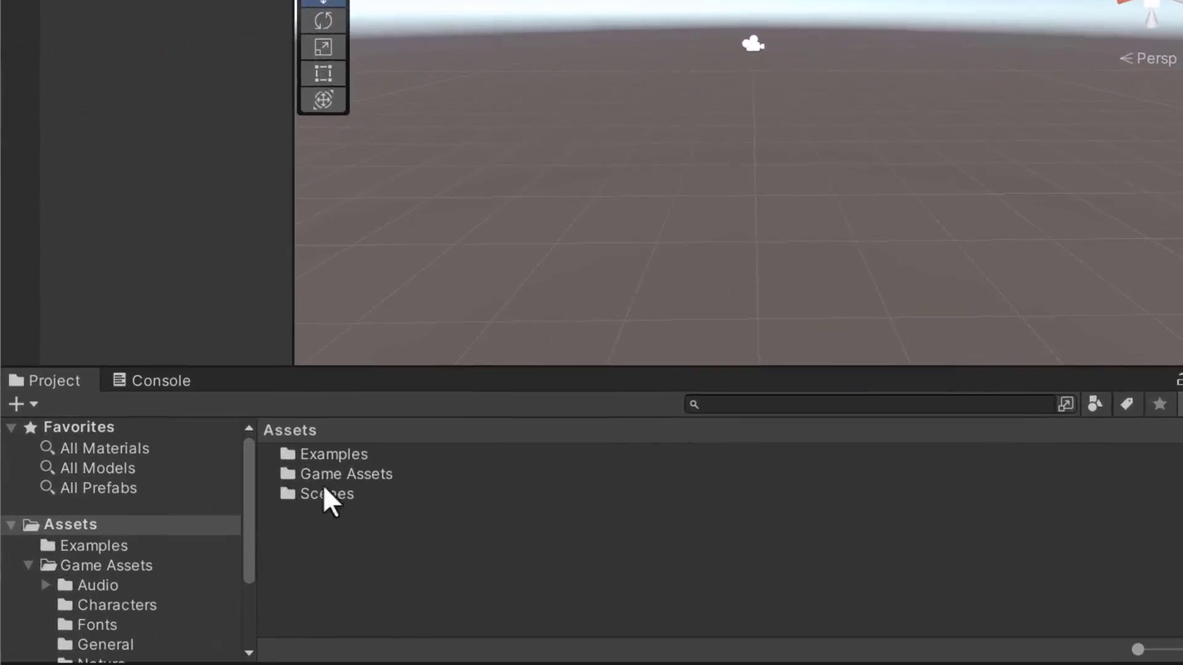
Step: Open Game Assets > Terrain and select Ground Grass Tile to view its import settings
double_click(254, 506)
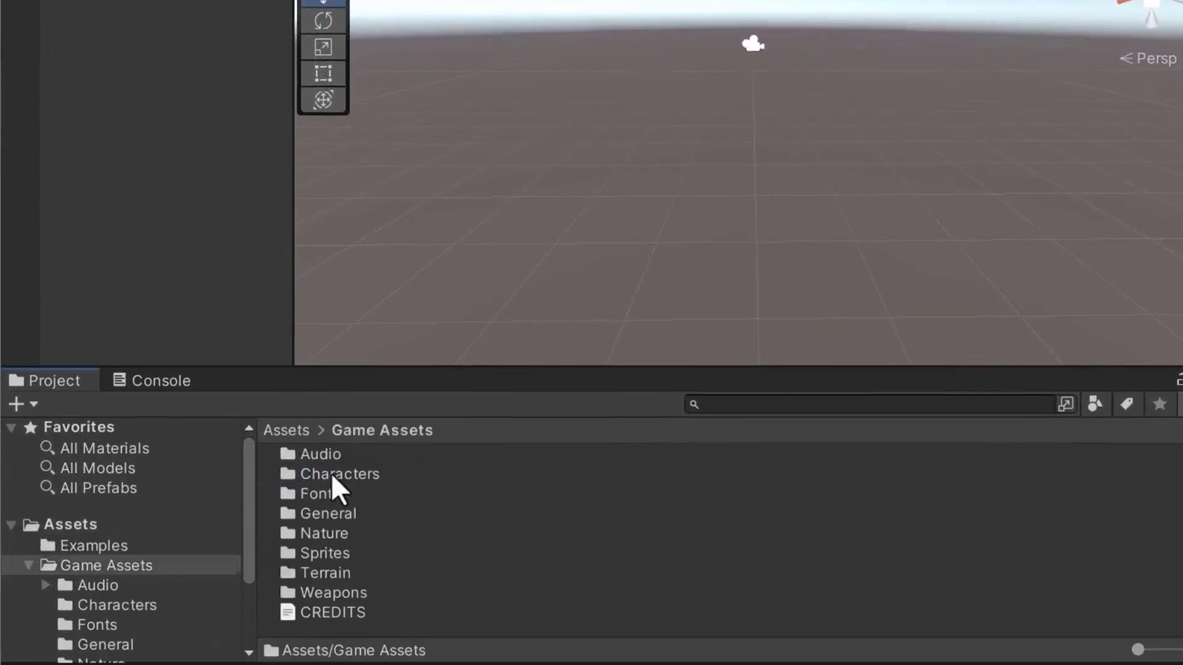
double_click(330, 576)
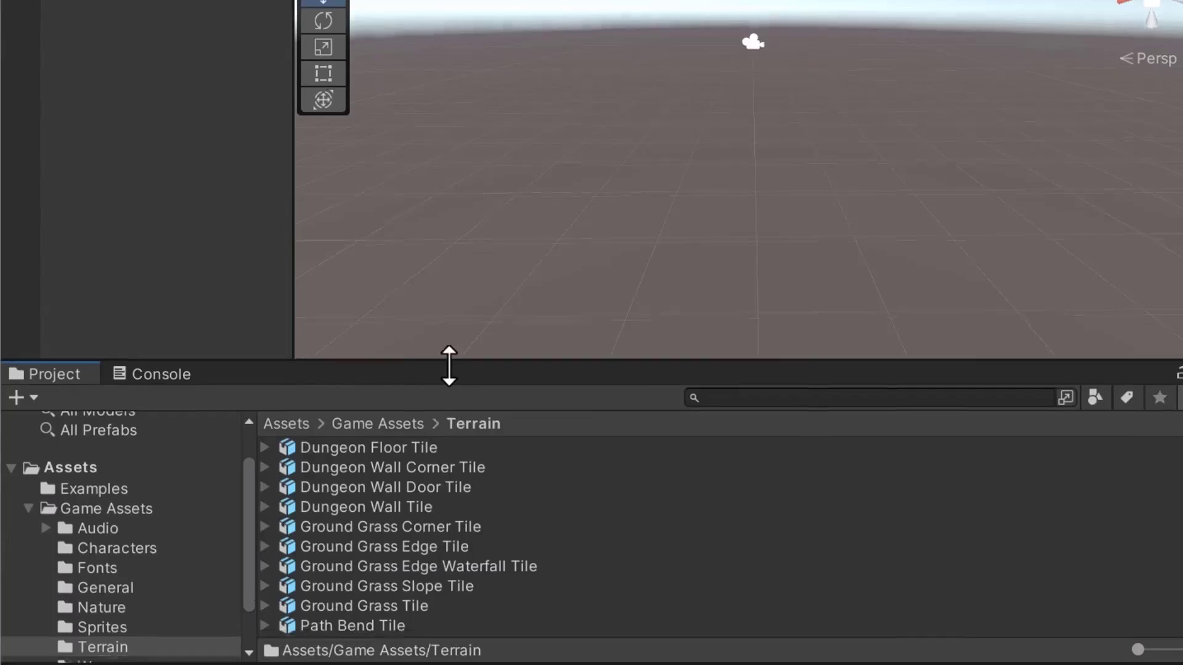
left_click_drag(449, 366, 451, 320)
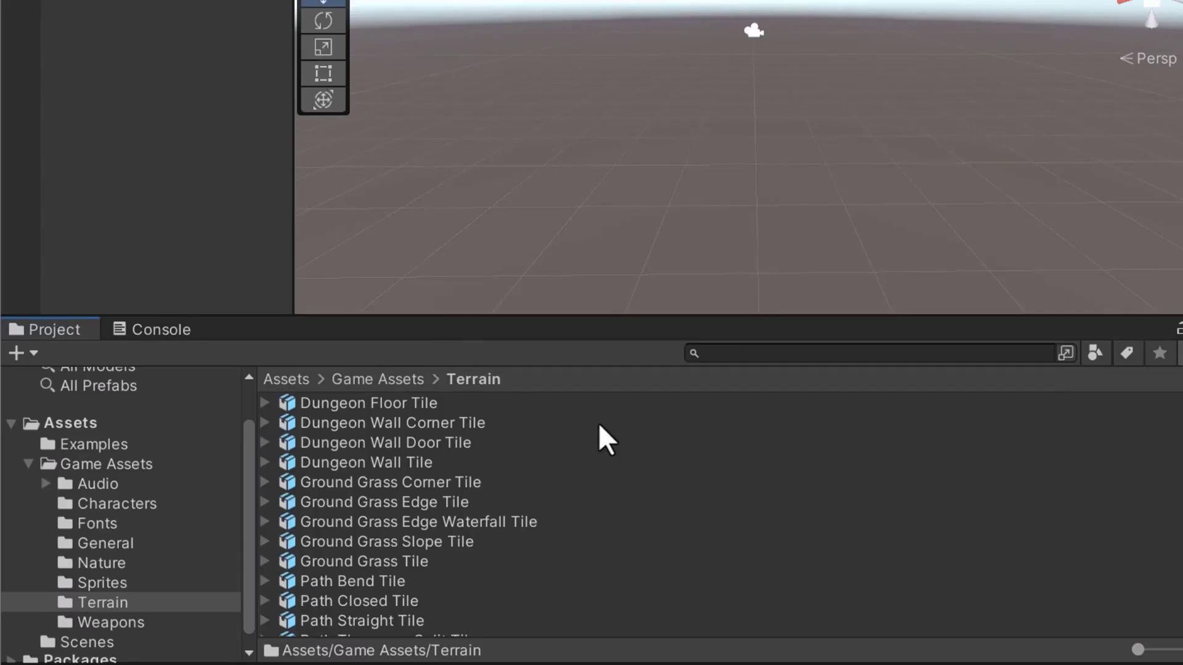
scroll(527, 482, "down", 2)
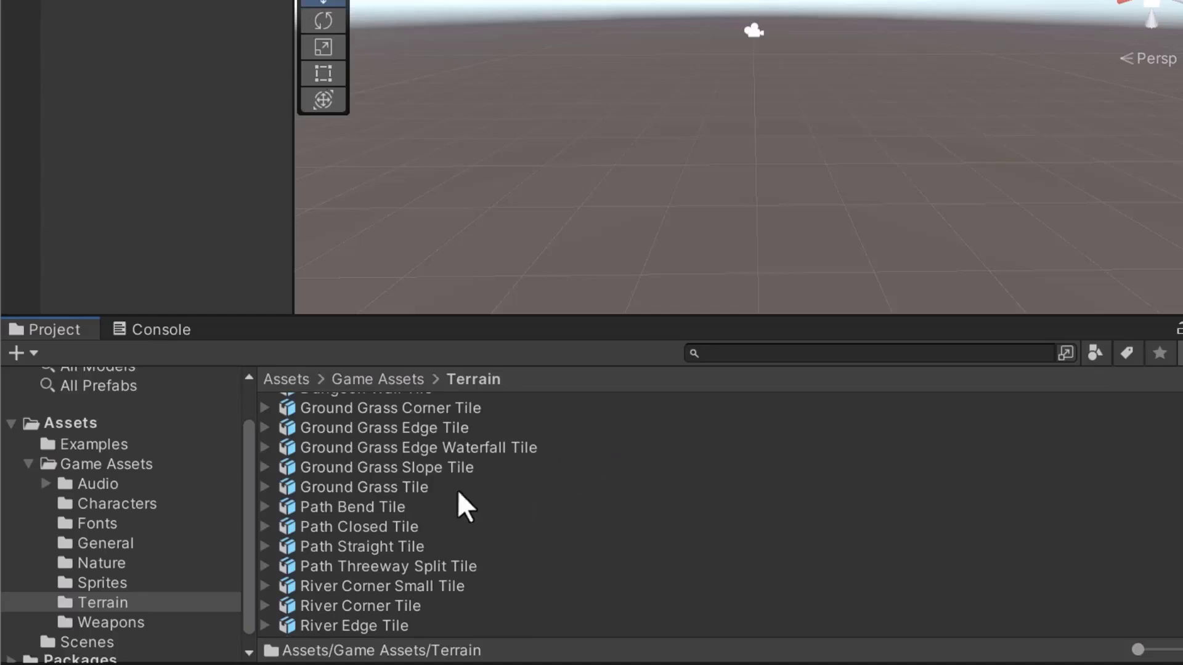
left_click(413, 489)
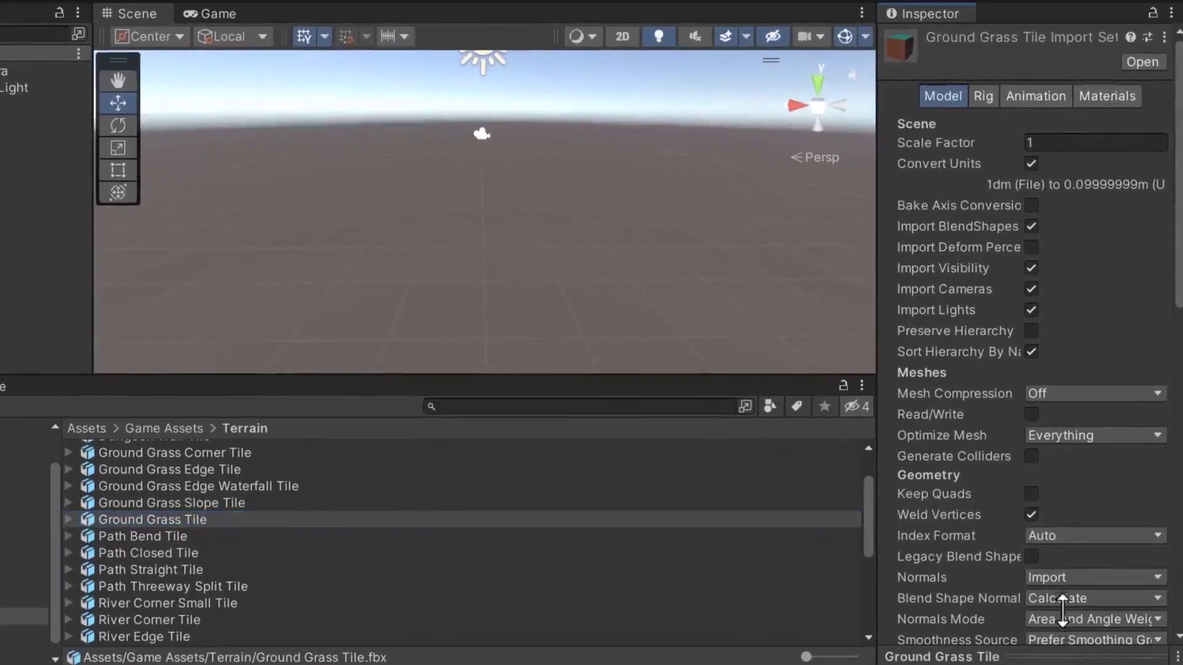
Step: Expand the Inspector preview and rotate the Ground Grass Tile cube to show its green top
left_click_drag(1062, 610, 1060, 339)
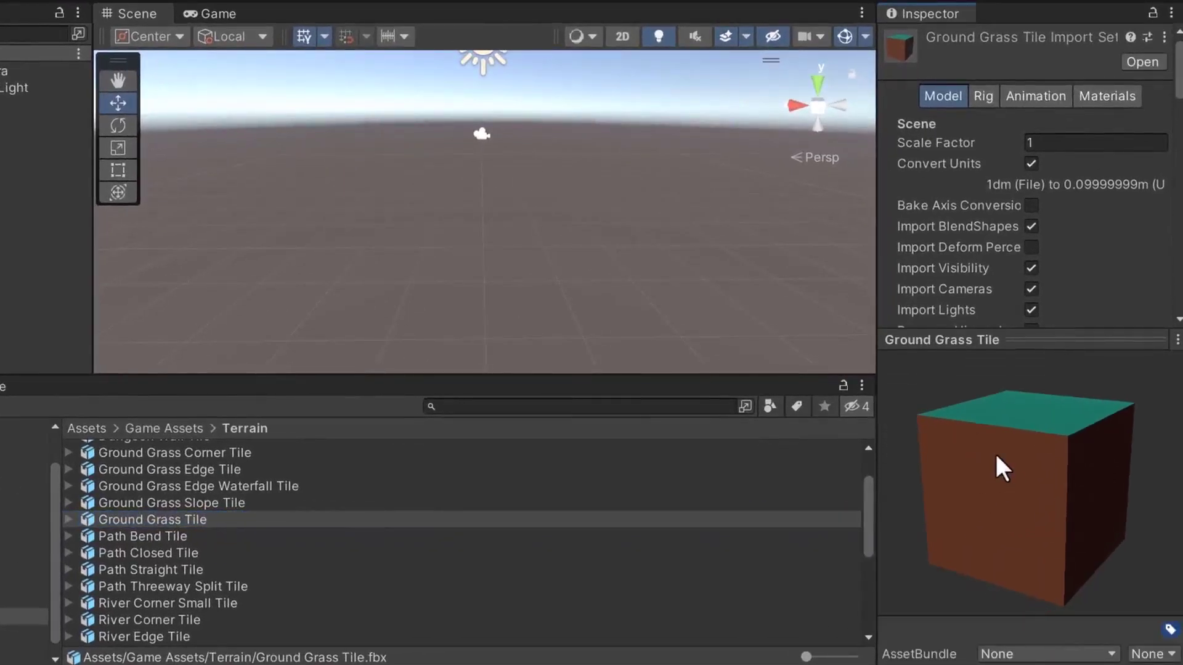
left_click_drag(995, 457, 1087, 471)
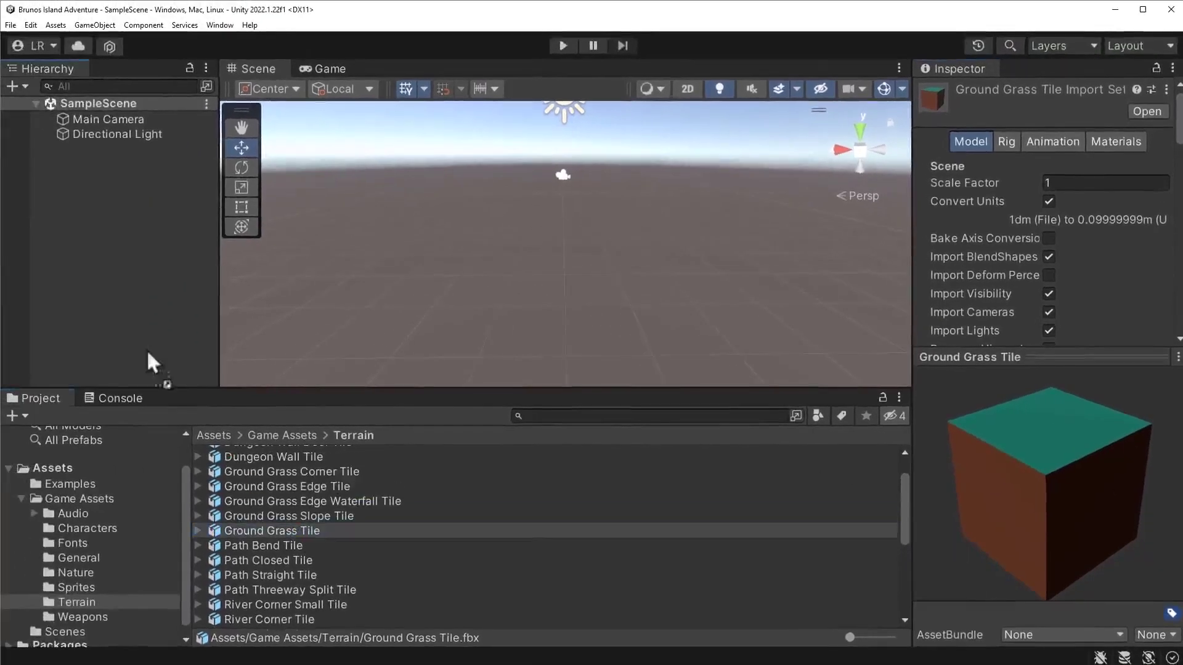
Step: Add Ground Grass Tile to SampleScene, frame it with F, and orbit around the cube
left_click_drag(146, 349, 120, 280)
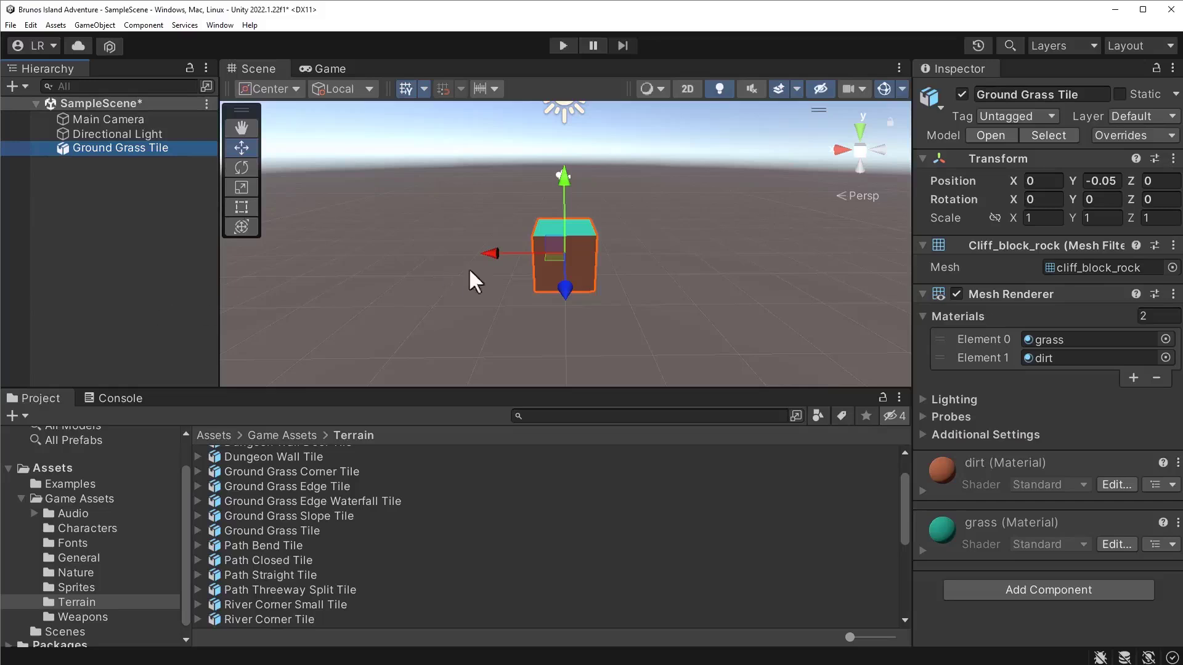
key("f")
middle_click_drag(562, 216, 541, 251)
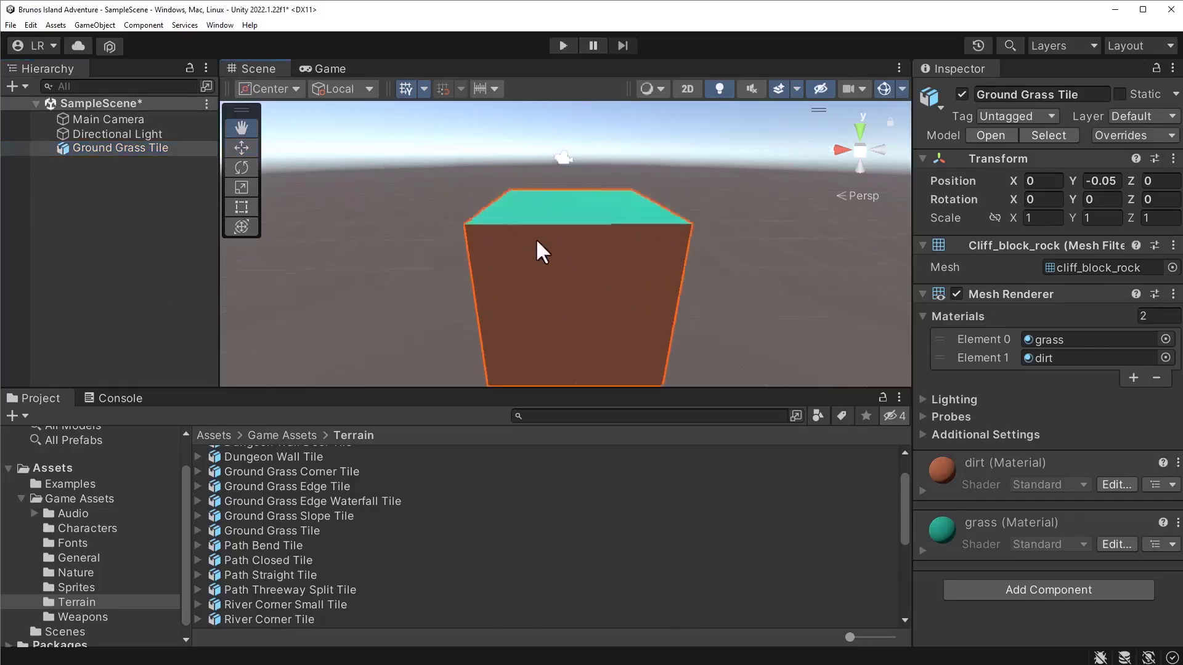
left_click_drag(536, 241, 621, 286, "alt")
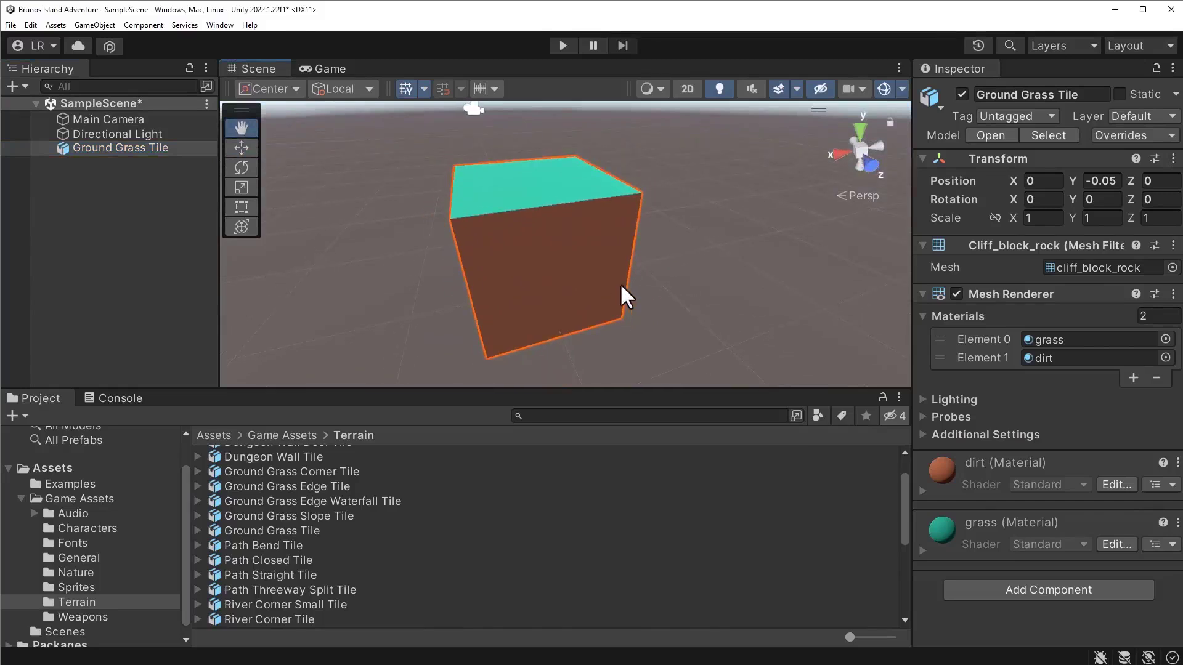
scroll(549, 269, "down", 2)
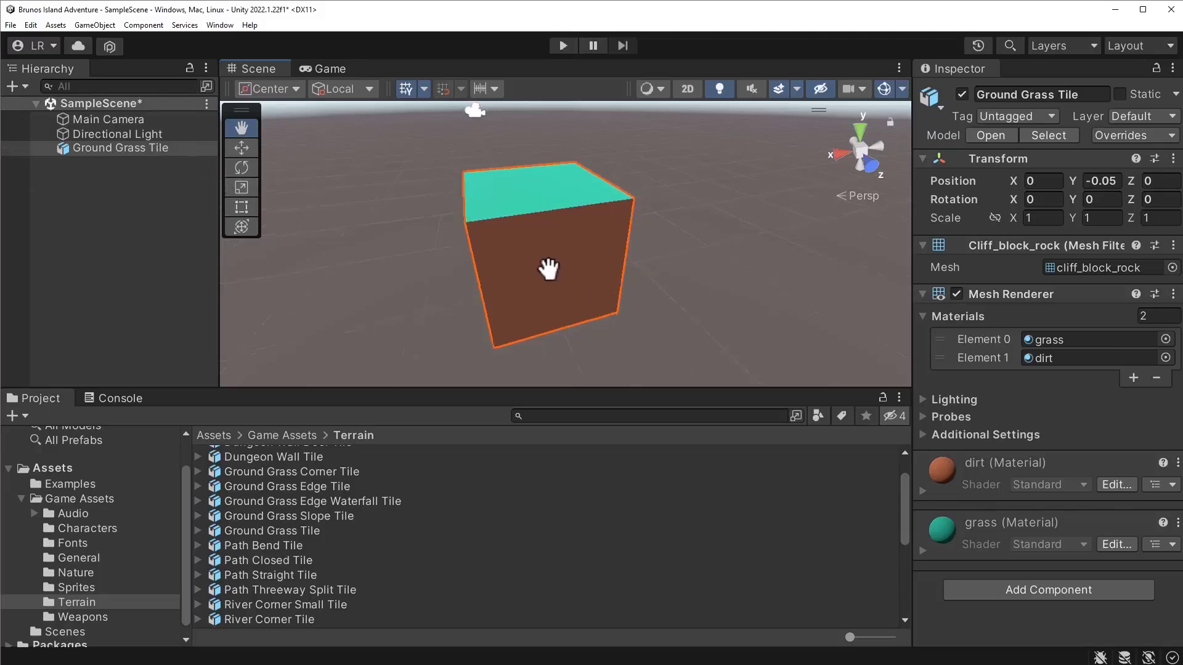
Step: Duplicate the grass tile and slide the copy along X away from the original
key("ctrl+d")
key("w")
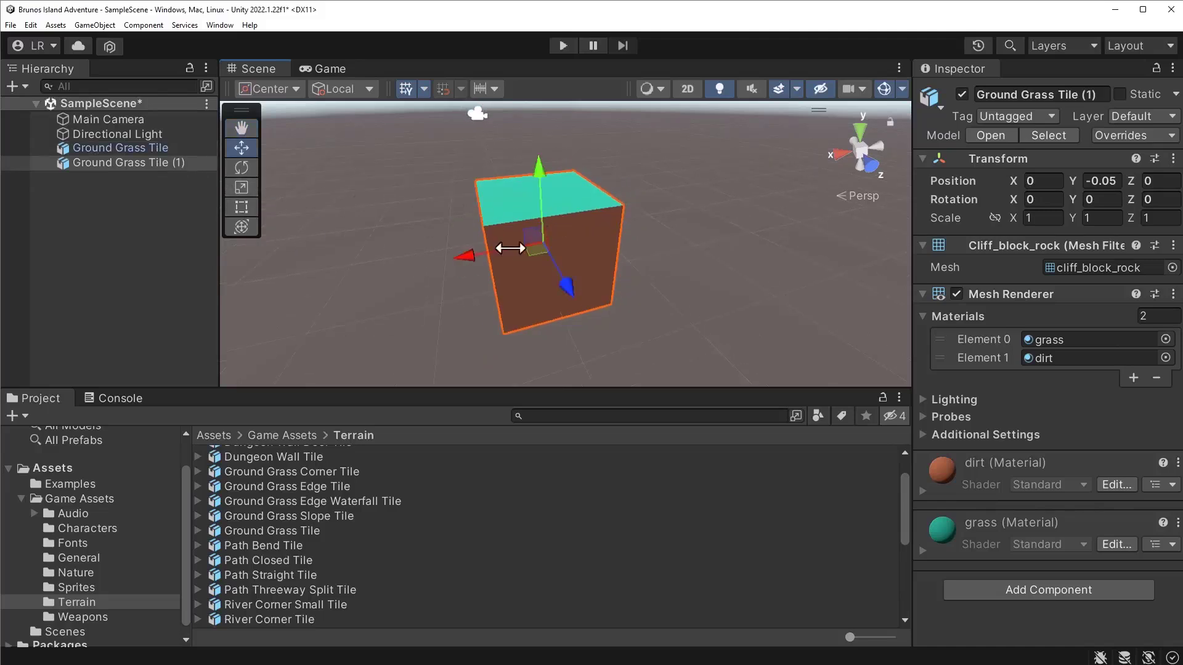
left_click_drag(500, 252, 548, 239)
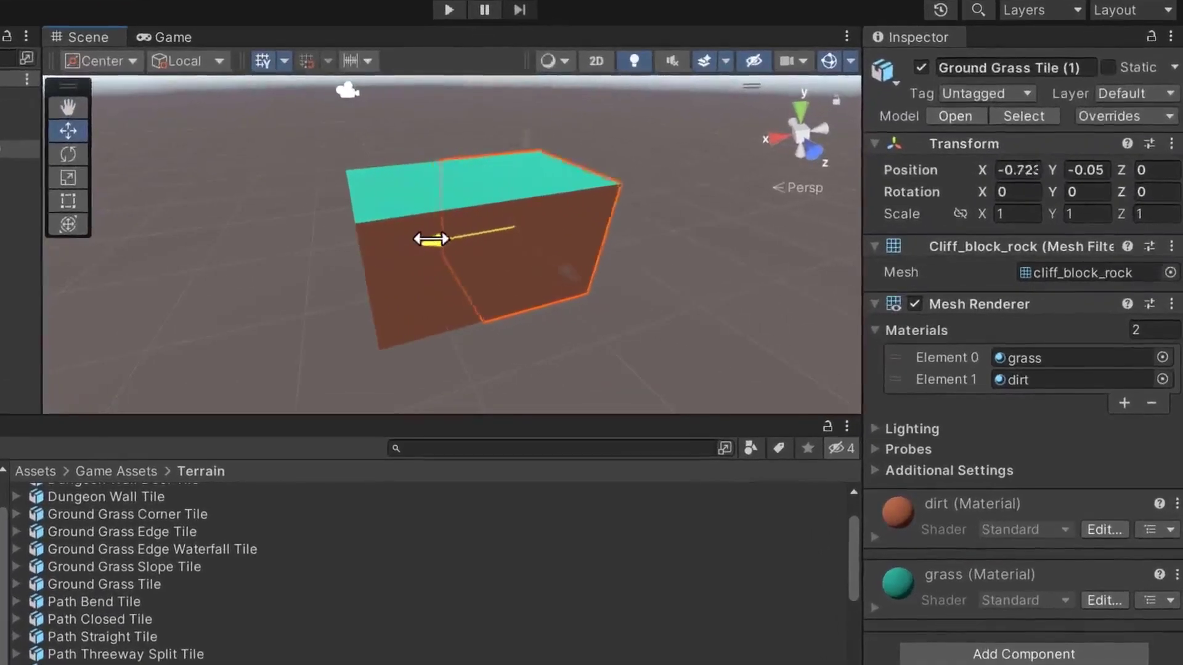
left_click_drag(431, 240, 475, 220)
middle_click_drag(702, 137, 441, 156)
mouse_move(442, 157)
left_mouse_down("alt")
mouse_move(338, 140)
mouse_move(441, 164)
left_mouse_up("alt")
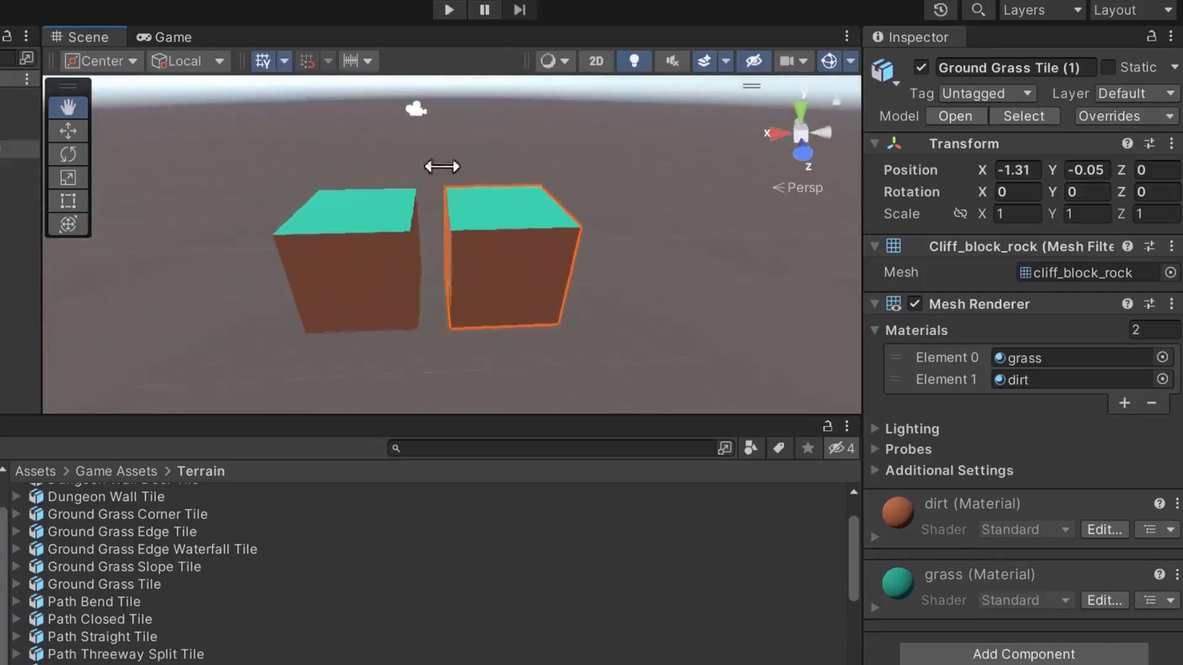
Step: Reposition the duplicate at Position X -1, flush against the original, then deselect it
left_click_drag(460, 254, 425, 254)
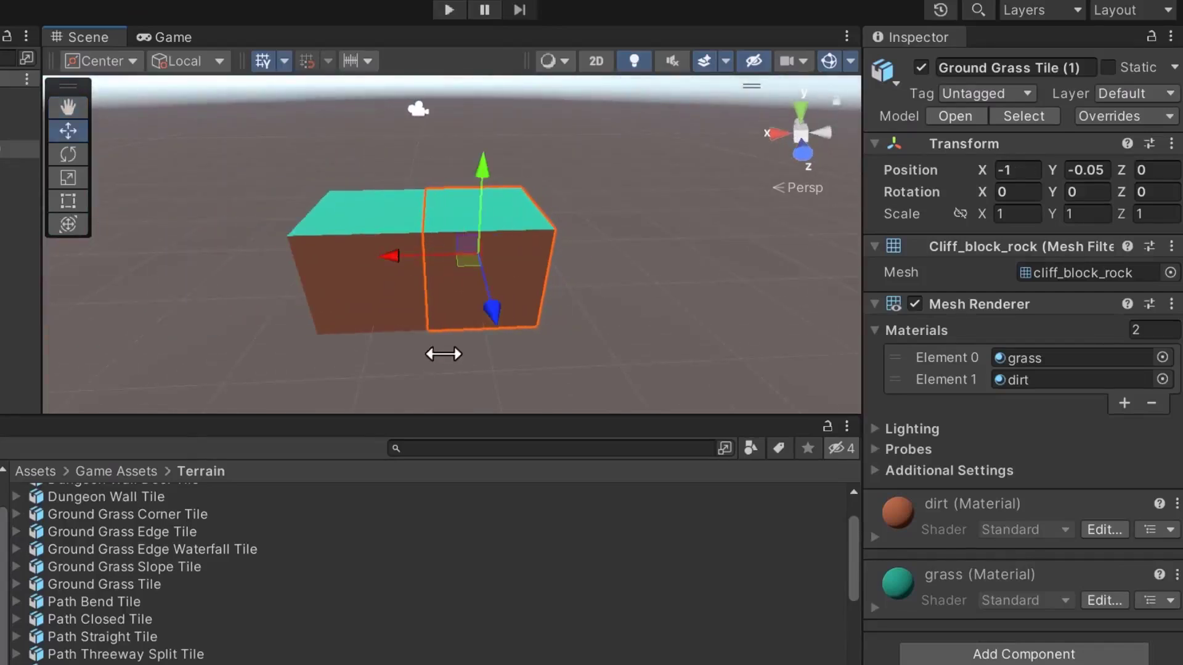
key("ctrl+z")
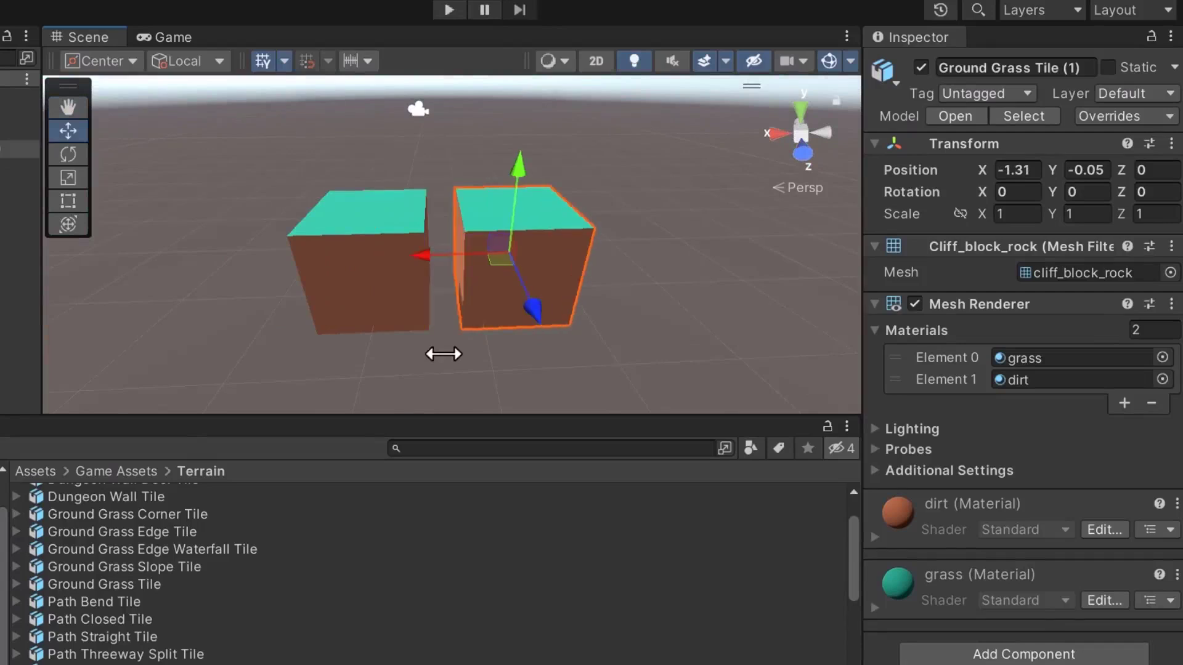
key("ctrl+z")
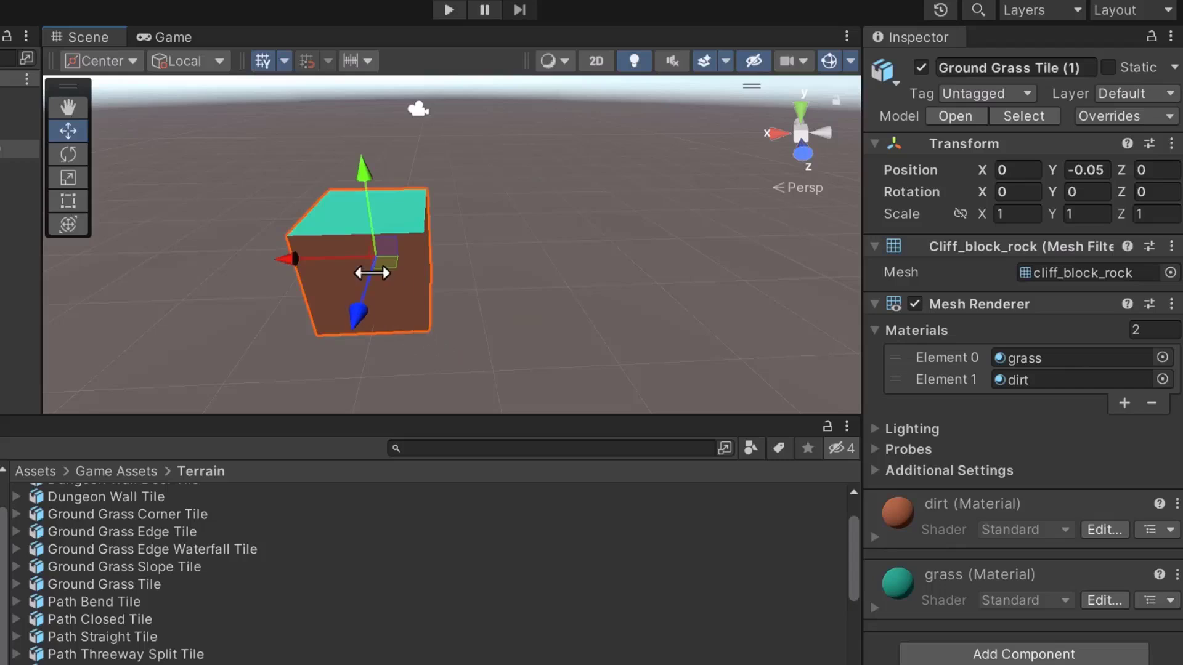
left_click_drag(296, 259, 391, 256)
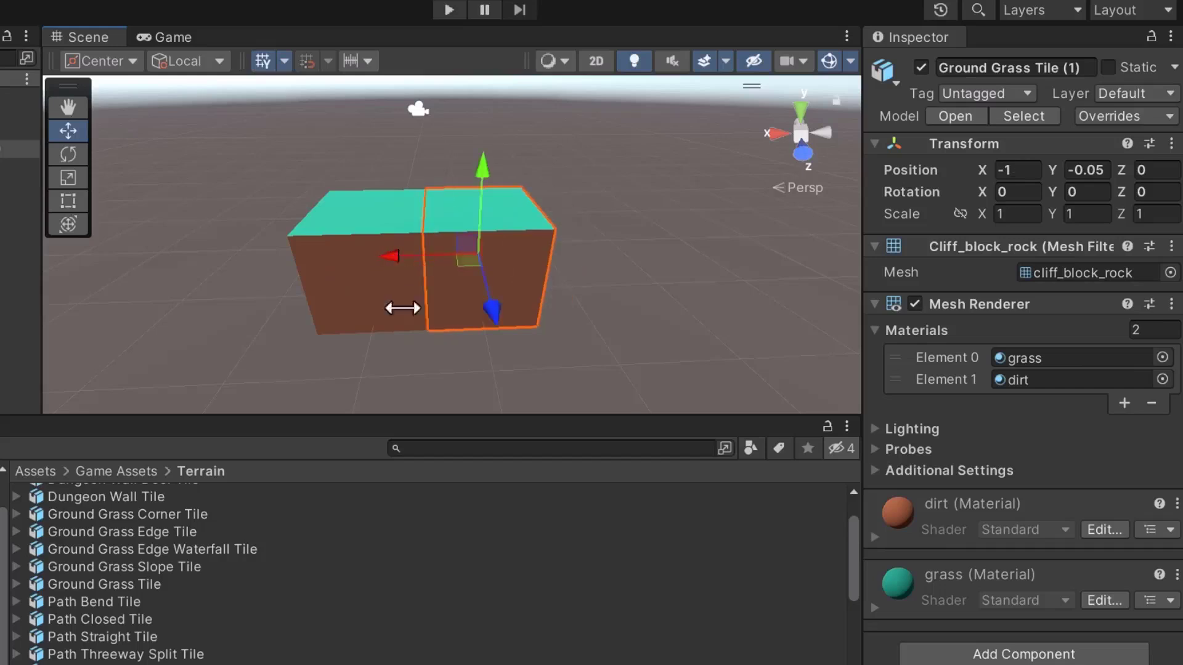
left_click(394, 354)
left_click_drag(463, 237, 442, 274, "alt")
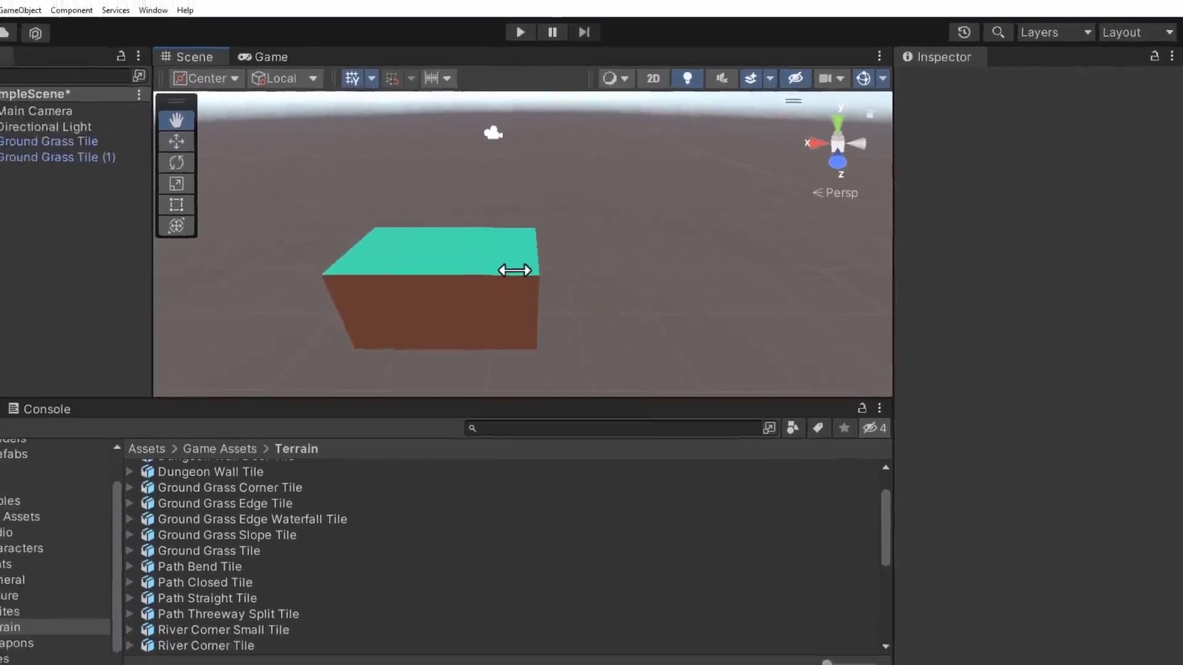
left_click_drag(514, 270, 520, 294, "alt")
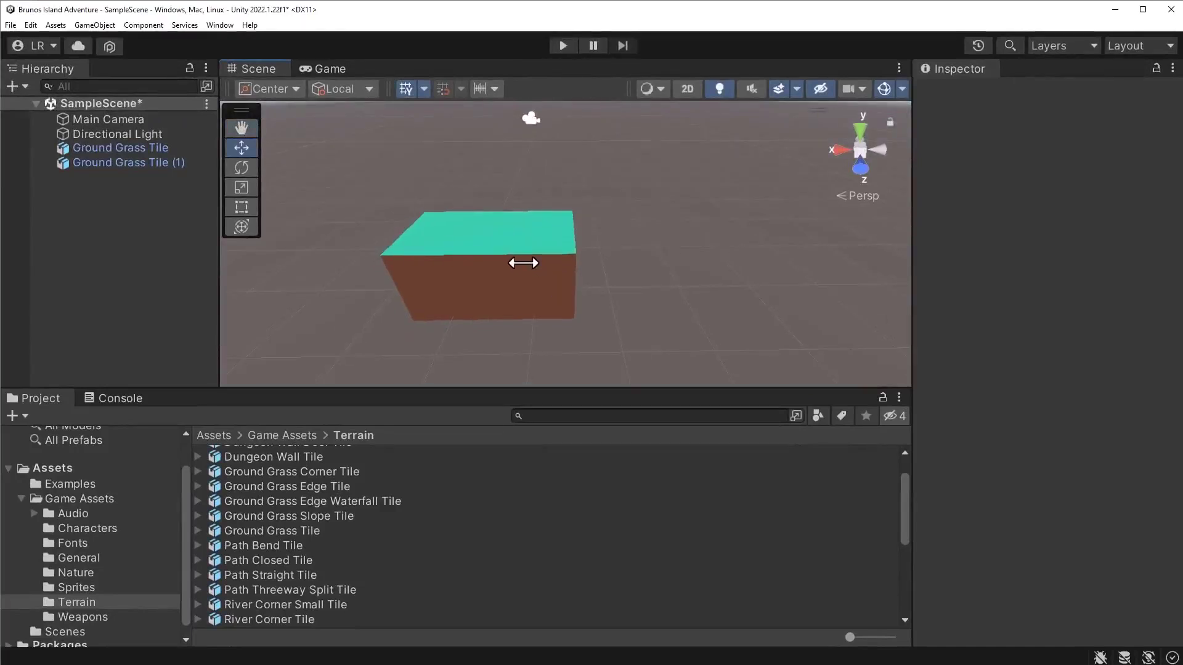
Step: Duplicate Ground Grass Tile (1) twice, sliding copies along X to form a four-tile slab
left_click(524, 265)
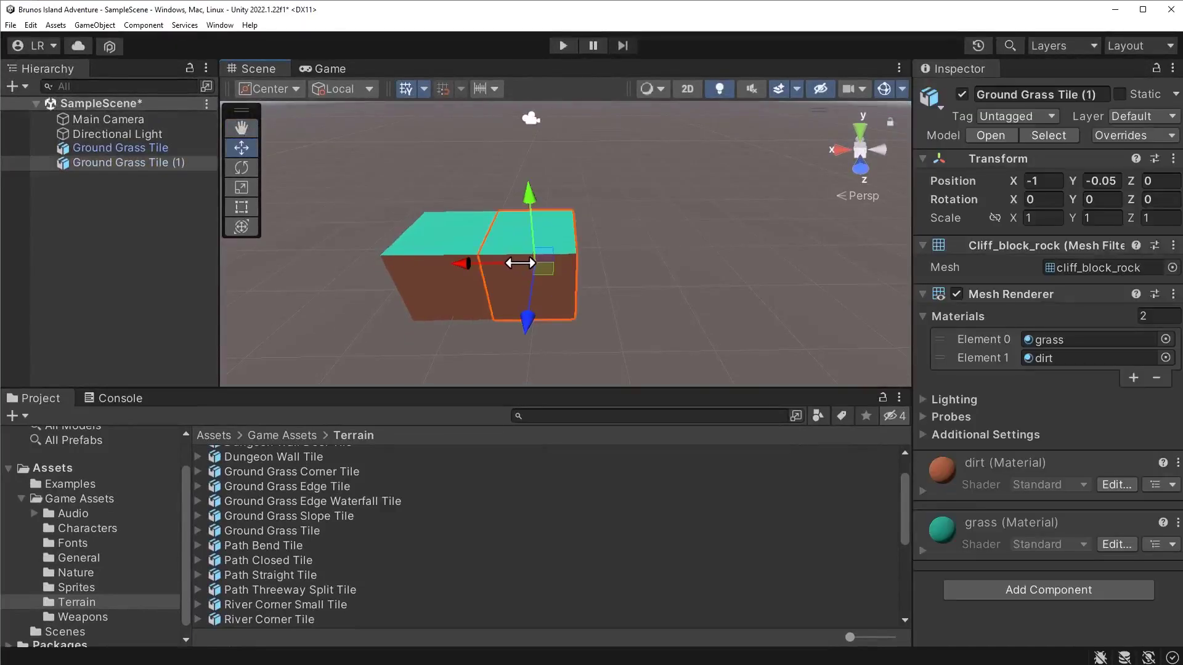
key("ctrl+d")
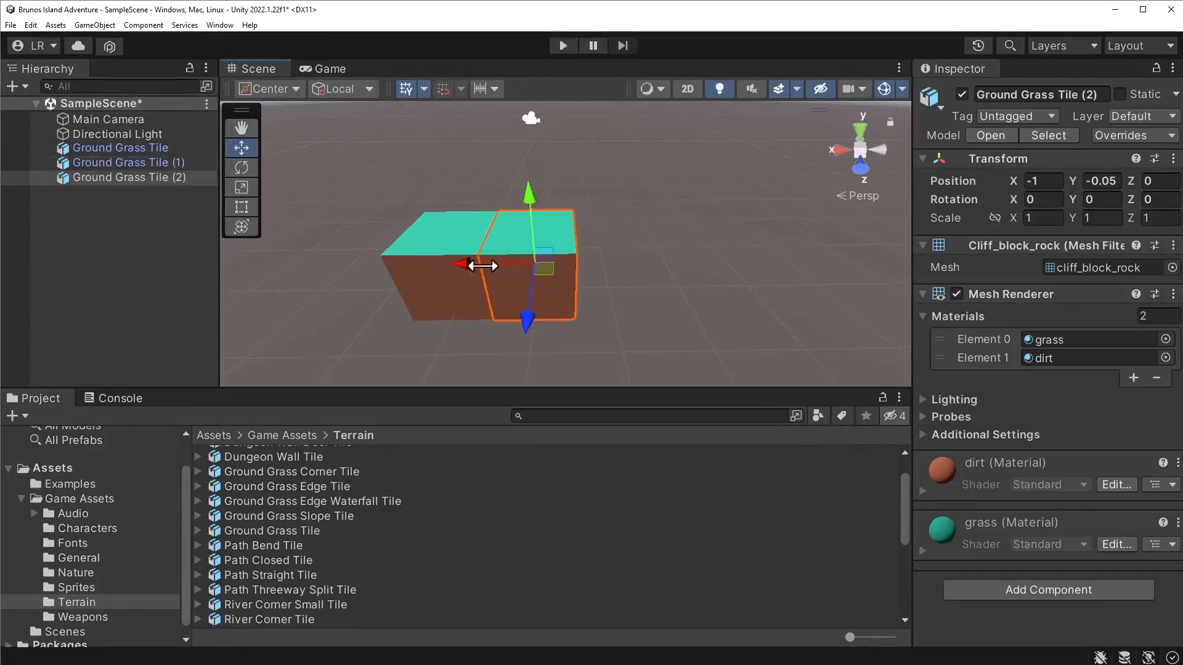
left_click_drag(470, 261, 586, 312)
key("ctrl+d")
left_click(623, 348)
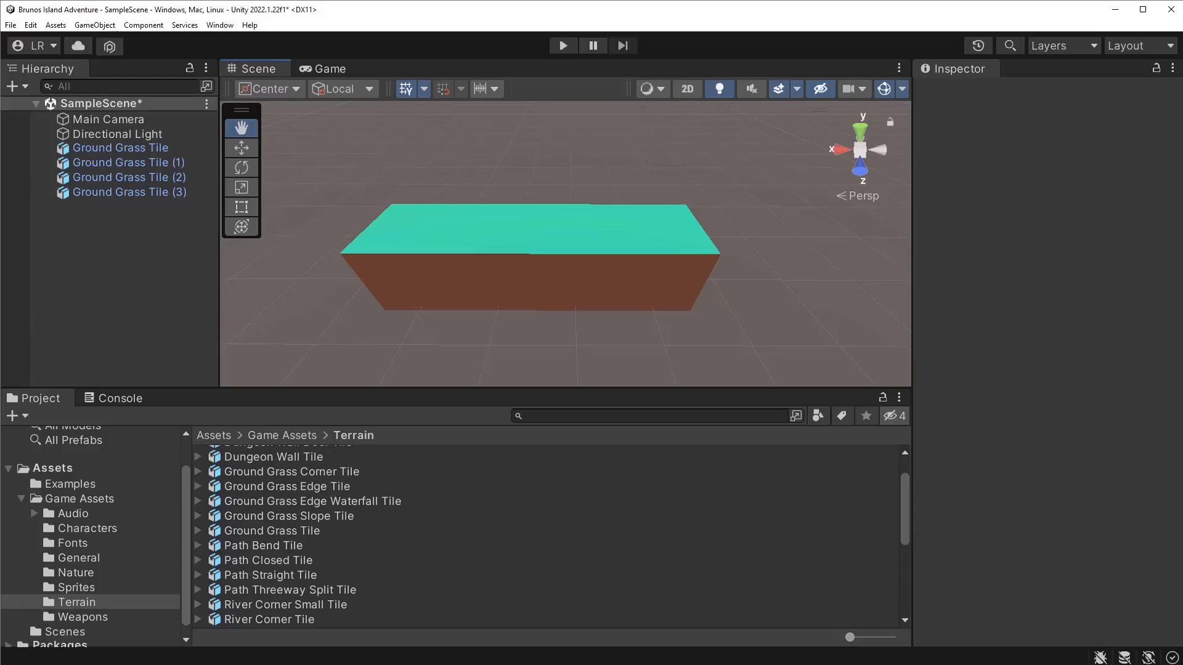
Step: Delete all four Ground Grass Tile objects from the Hierarchy
left_click(124, 148)
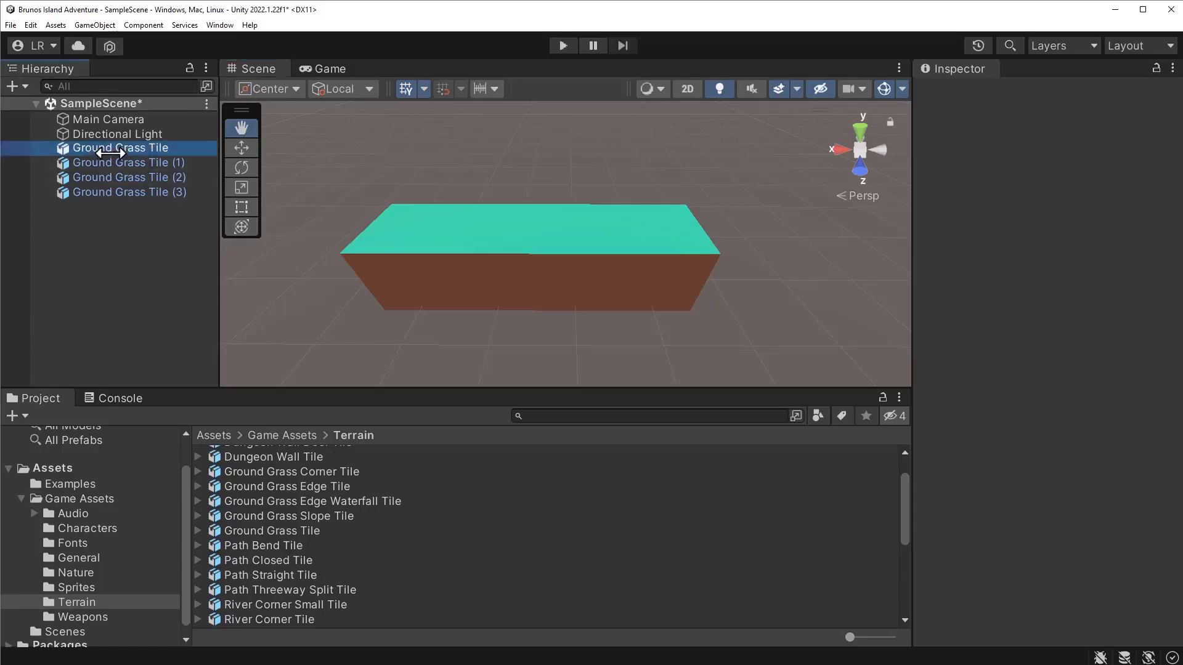
left_click(136, 192, "shift")
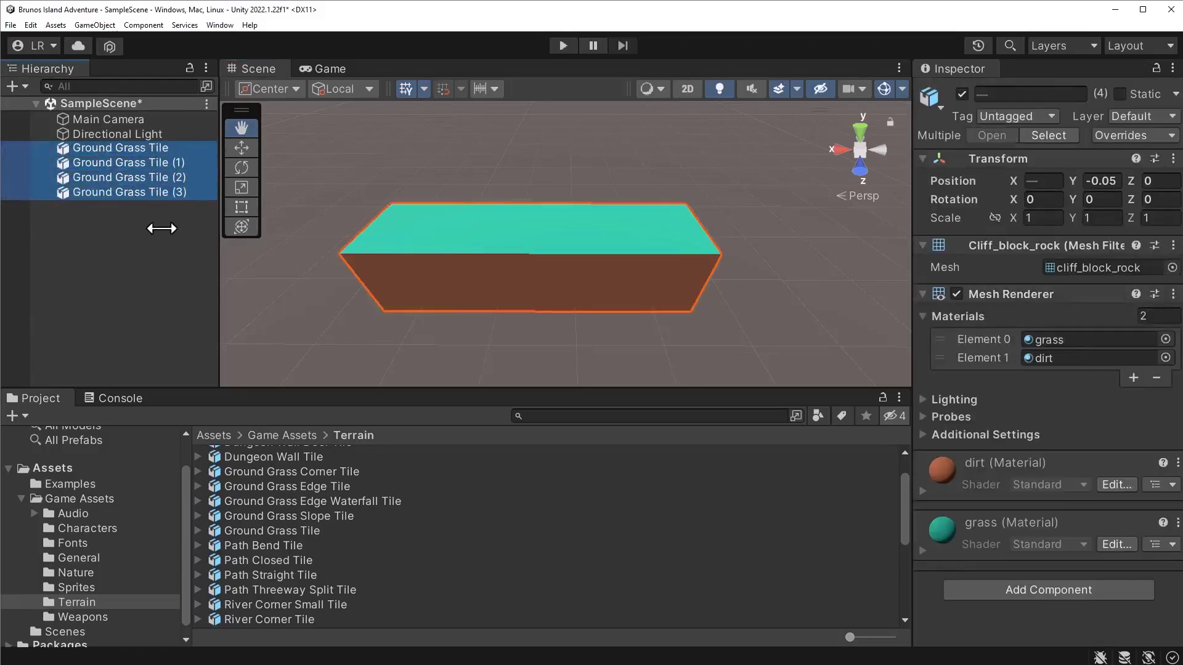
key("Delete")
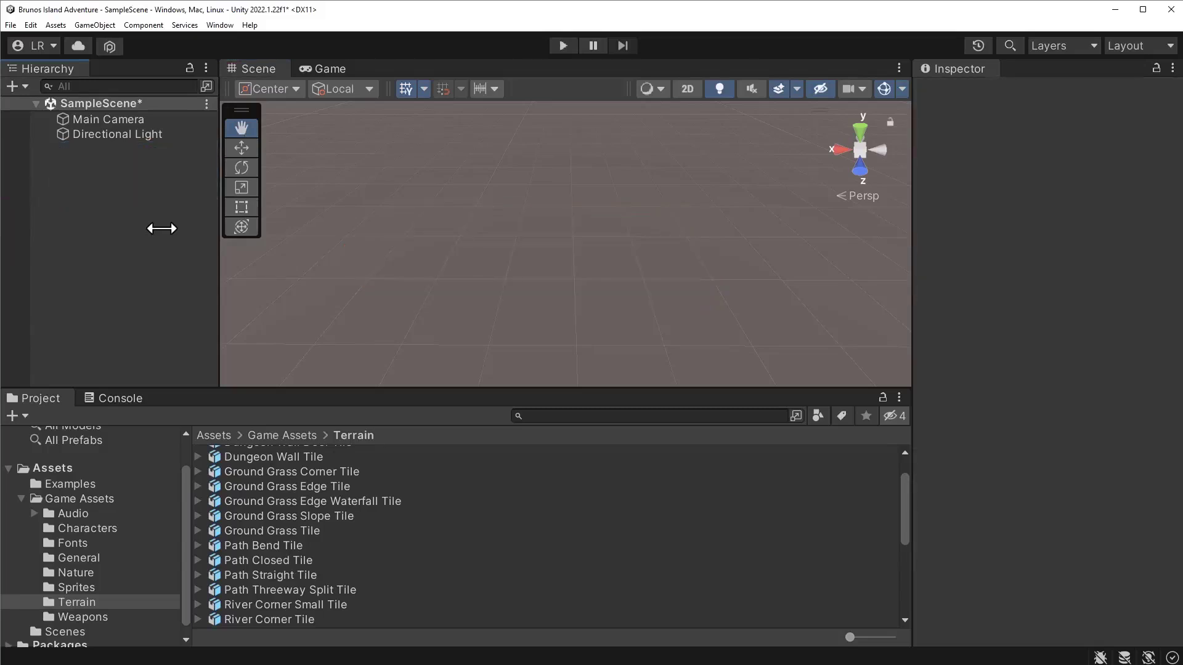
Step: Save the scene and open Window > Package Manager
key("ctrl+s")
left_click(220, 25)
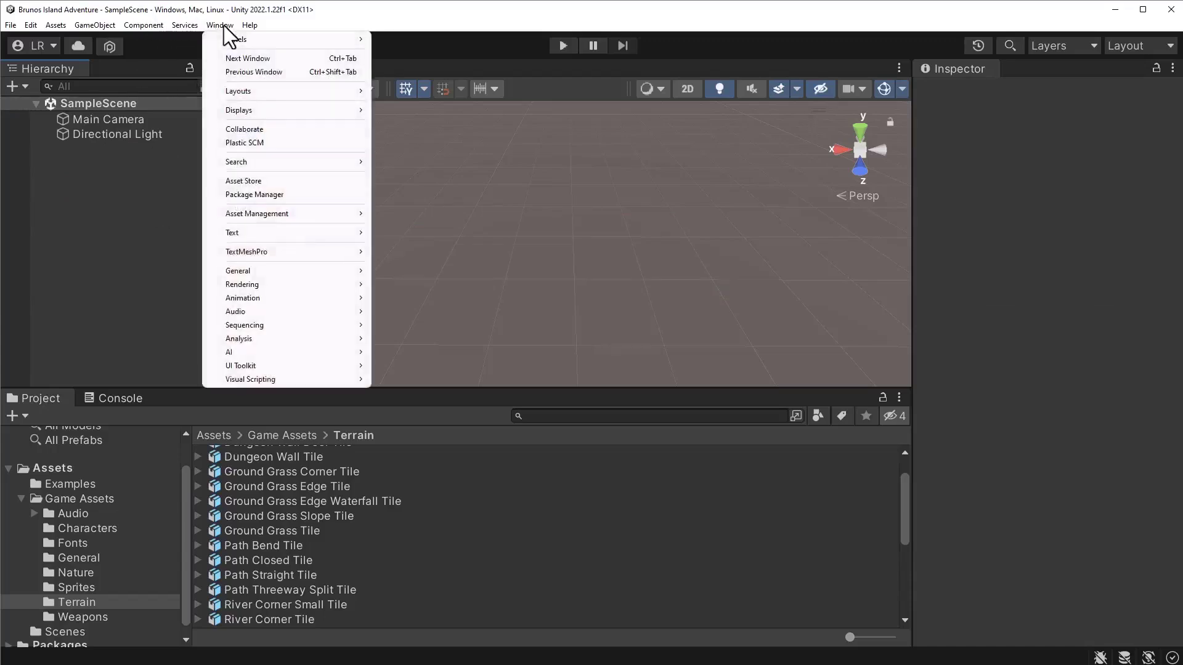
left_click(312, 195)
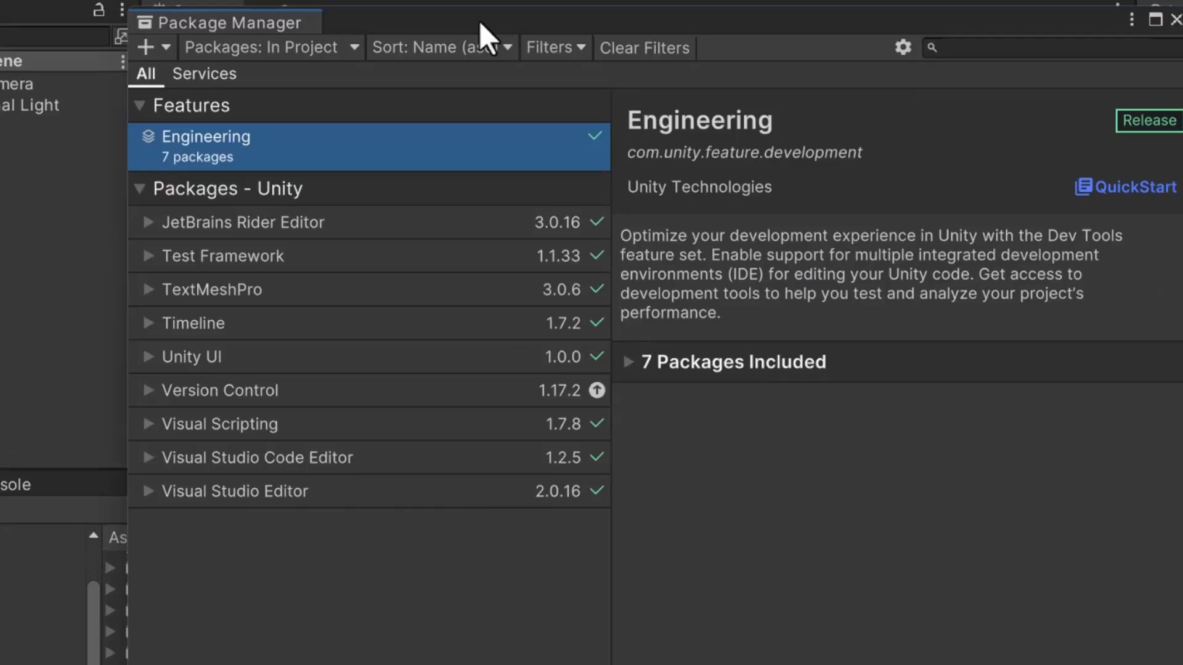
Step: Open the 'Packages: In Project' dropdown to see the package source options
left_click(327, 47)
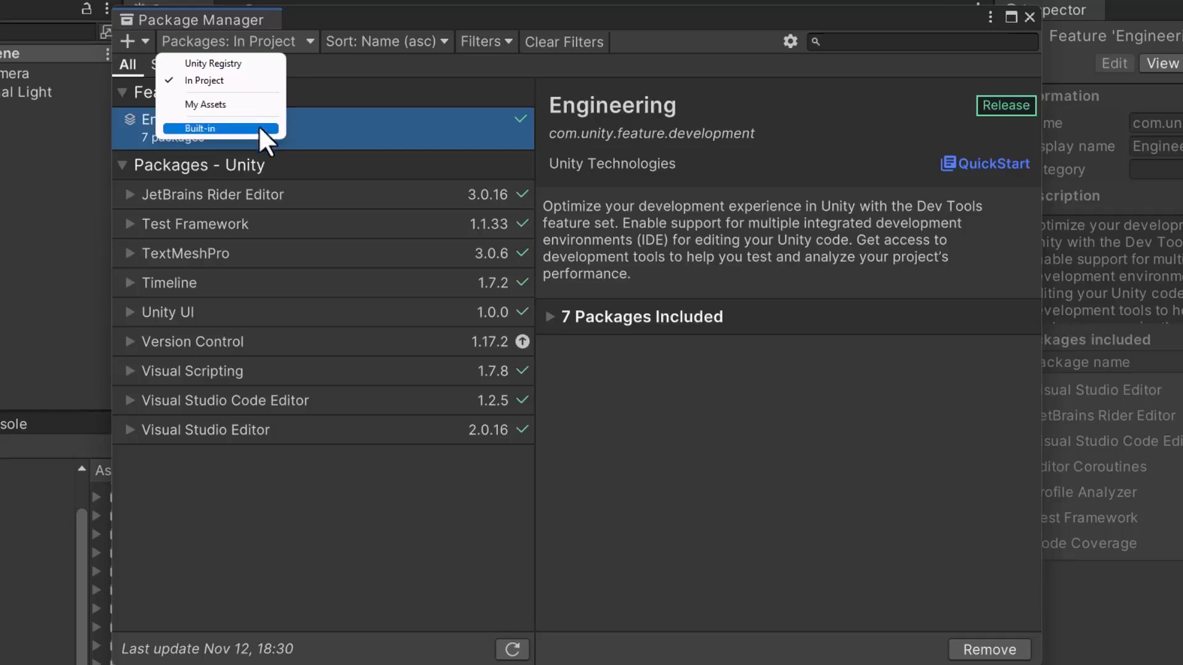
Step: Switch the package list to Unity Registry and search for 'tile'
left_click(247, 65)
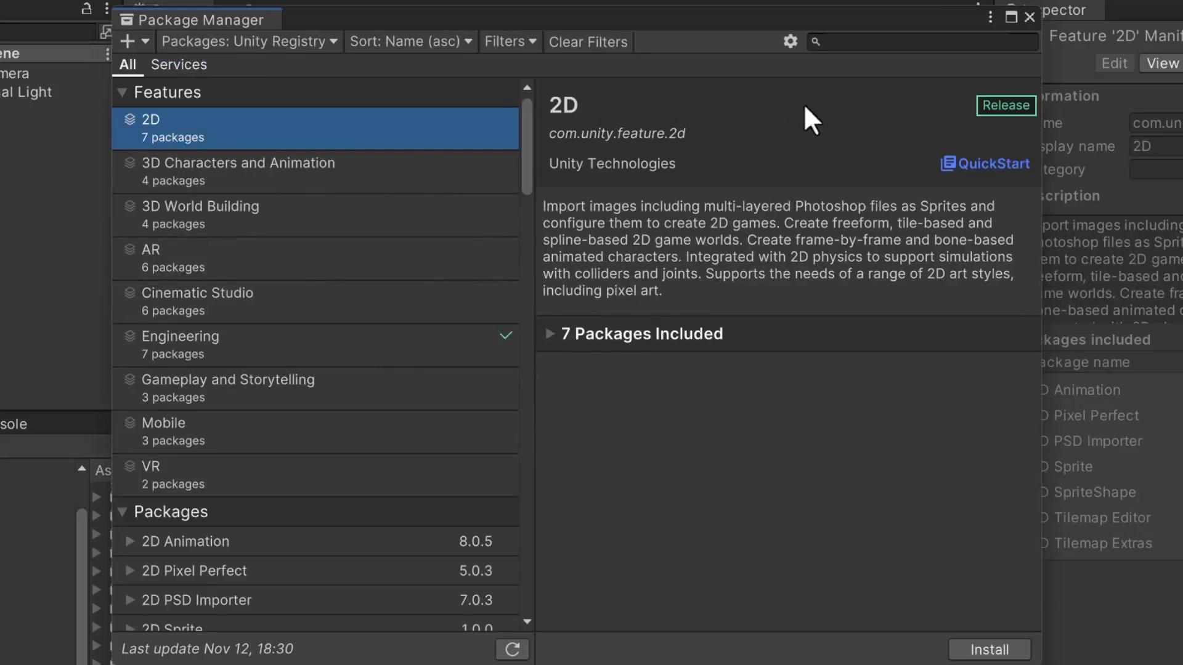
left_click(845, 45)
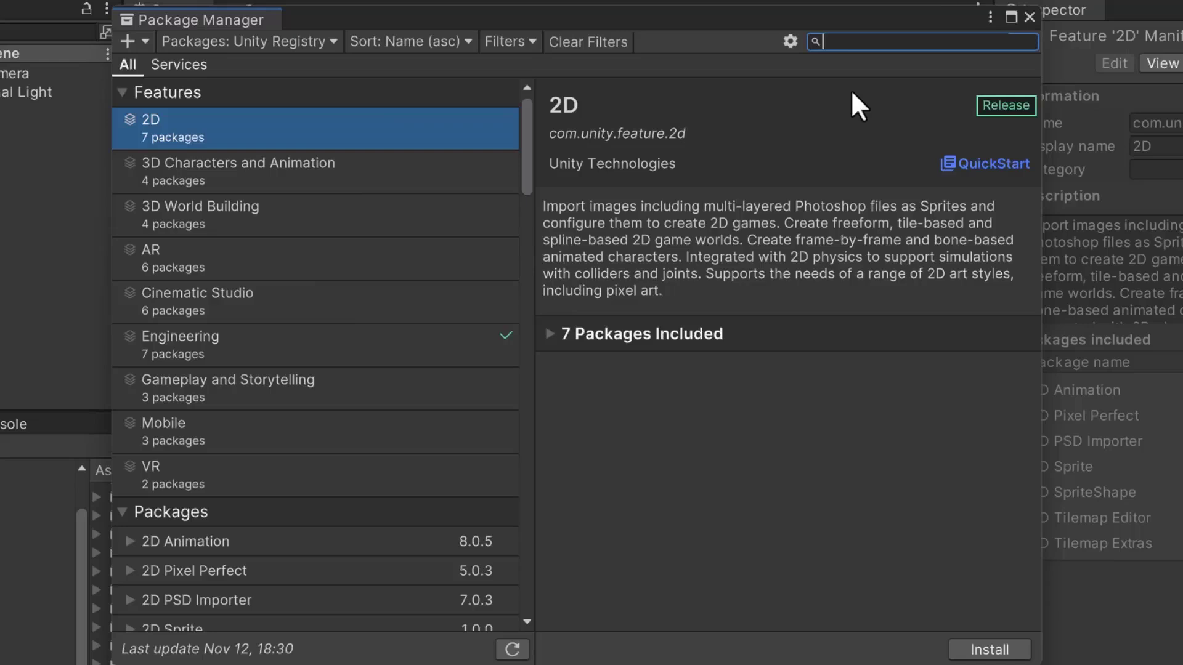
type("tile")
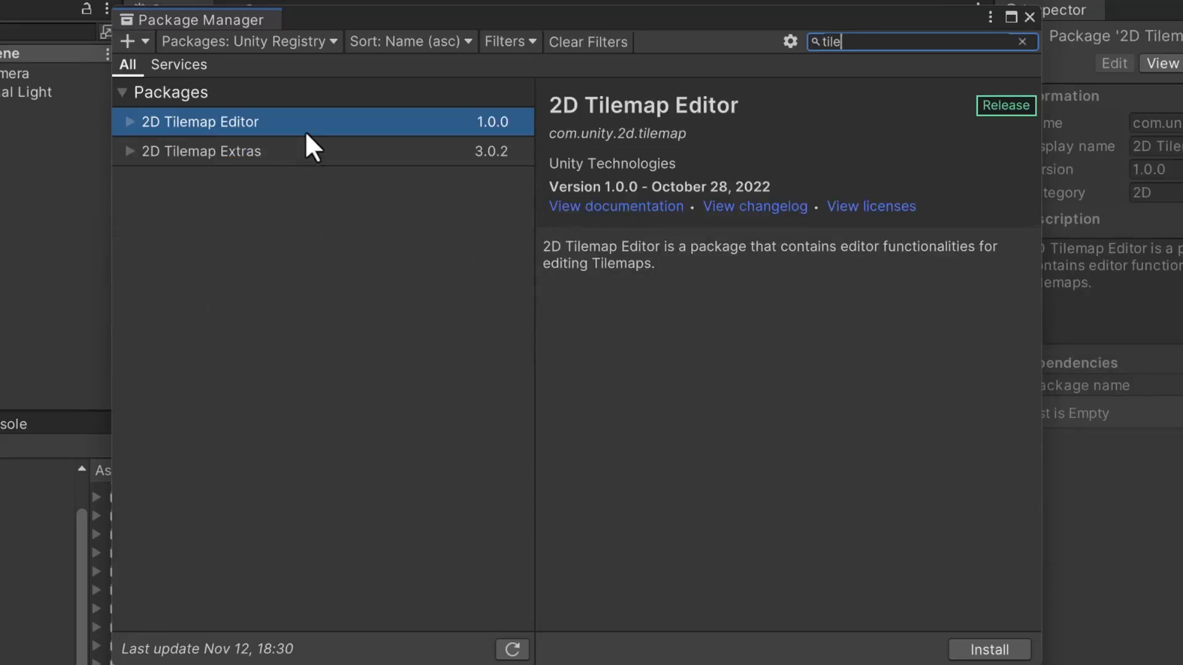
Step: Compare the 2D Tilemap Extras and 2D Tilemap Editor details, ending on 2D Tilemap Editor 1.0.0
left_click(310, 154)
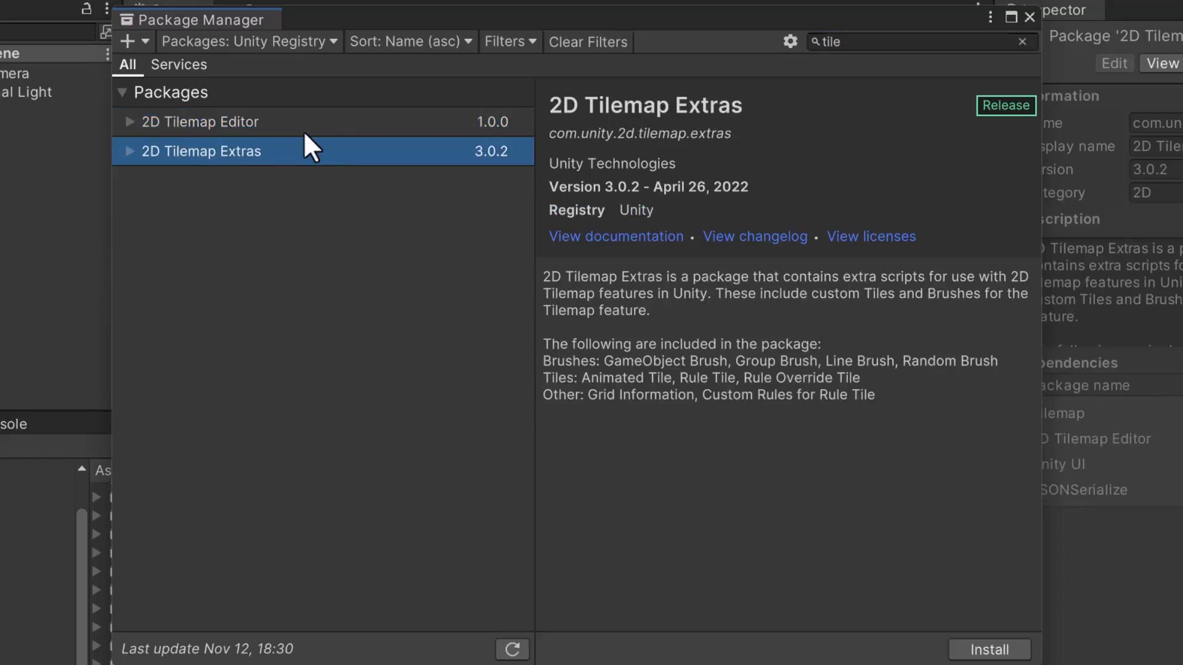
left_click(304, 132)
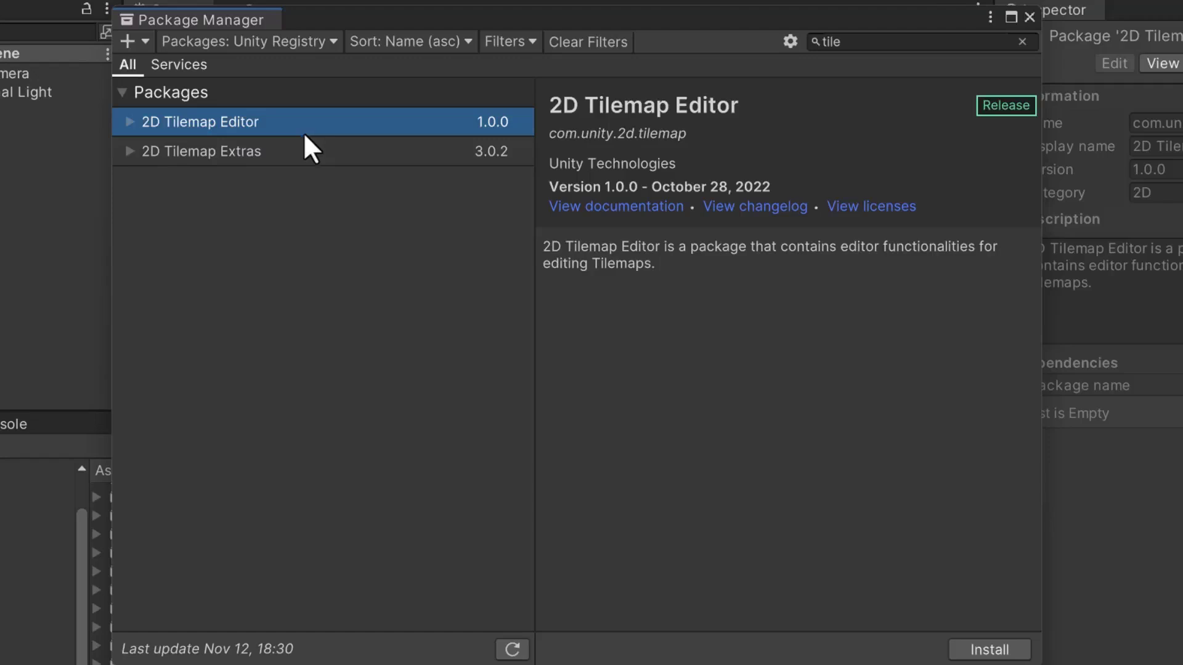
left_click(309, 148)
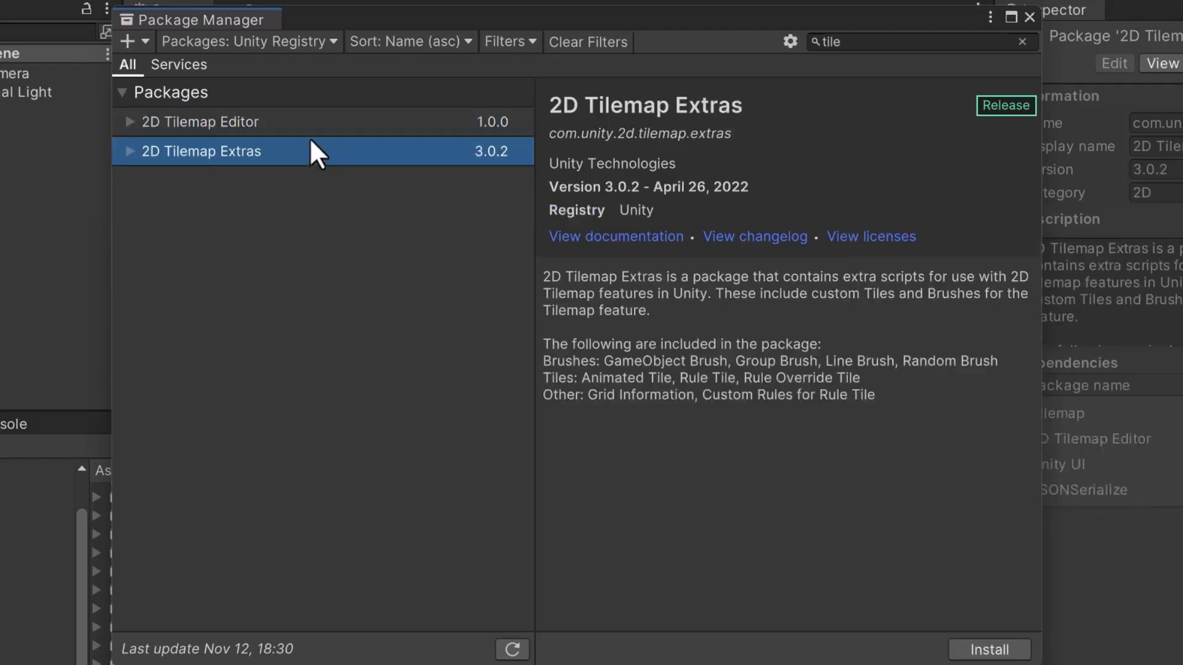
left_click(322, 132)
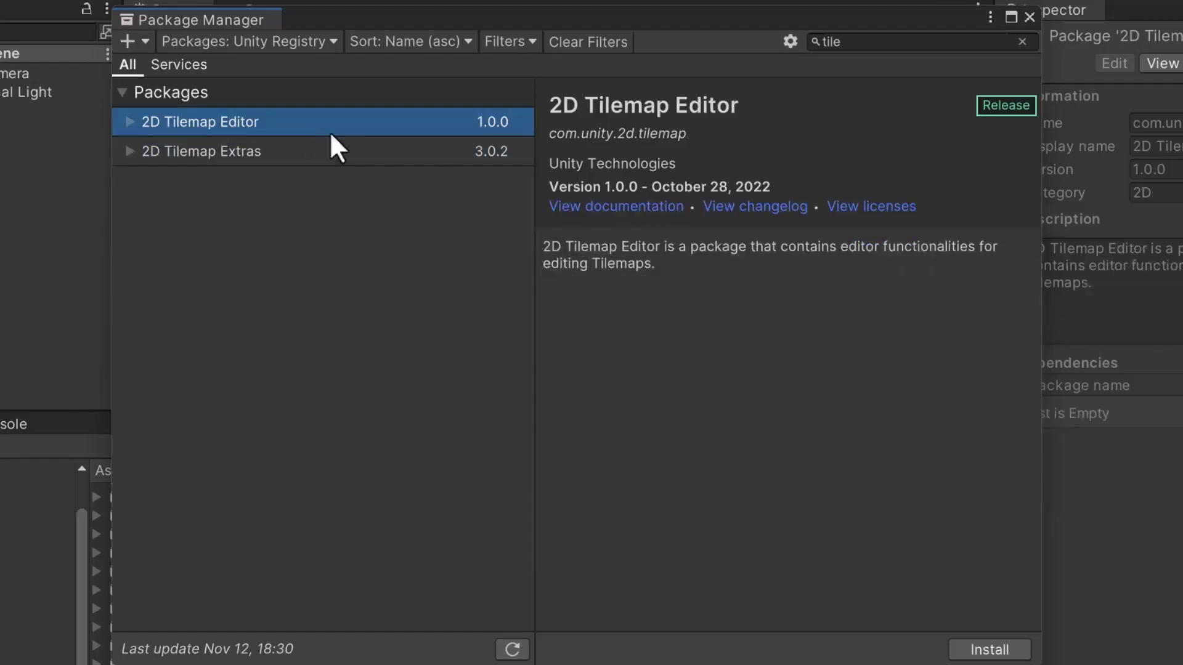
Step: Install 2D Tilemap Editor, then select and install 2D Tilemap Extras 3.0.2
left_click(1011, 648)
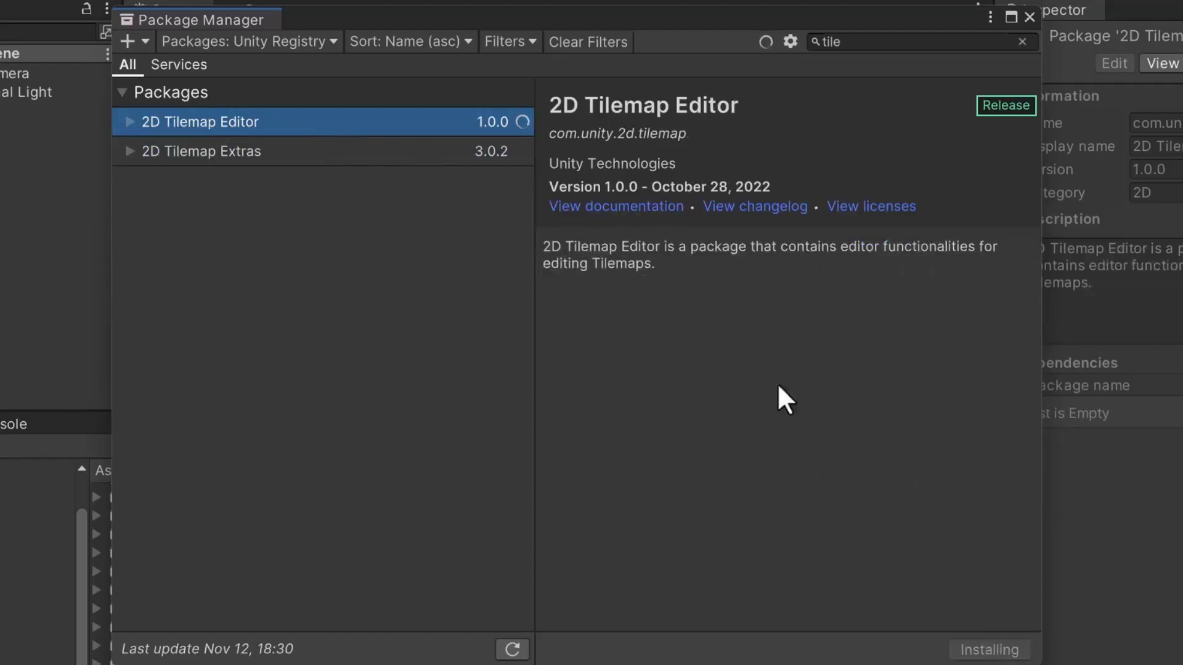
left_click(493, 152)
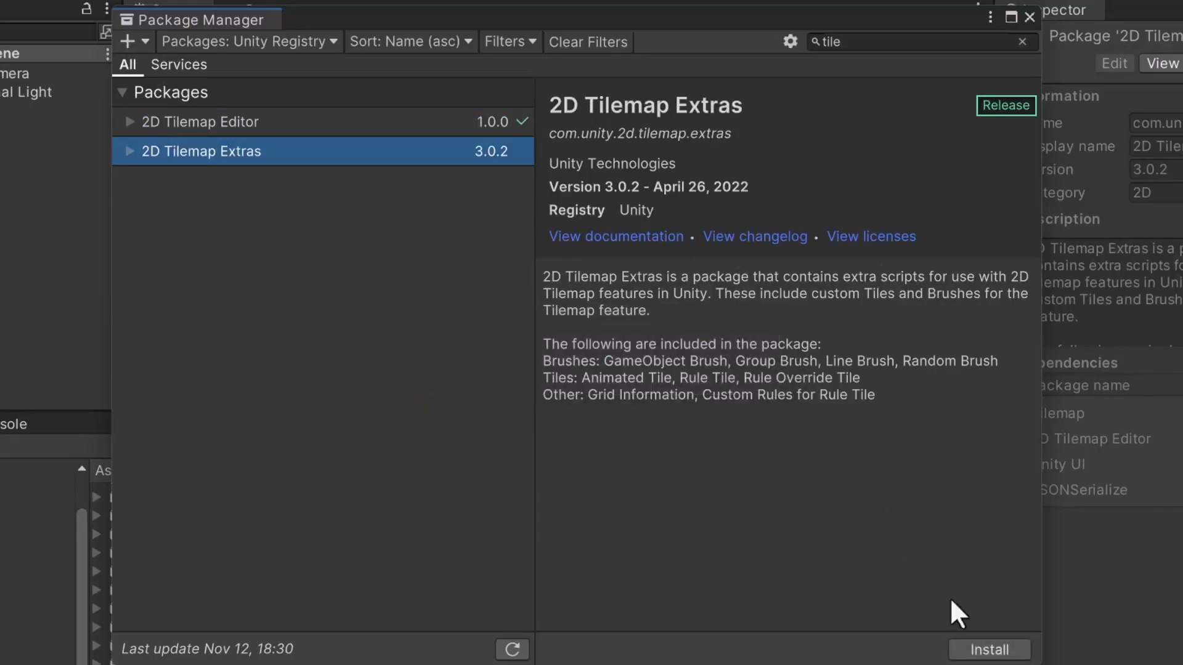
left_click(1002, 648)
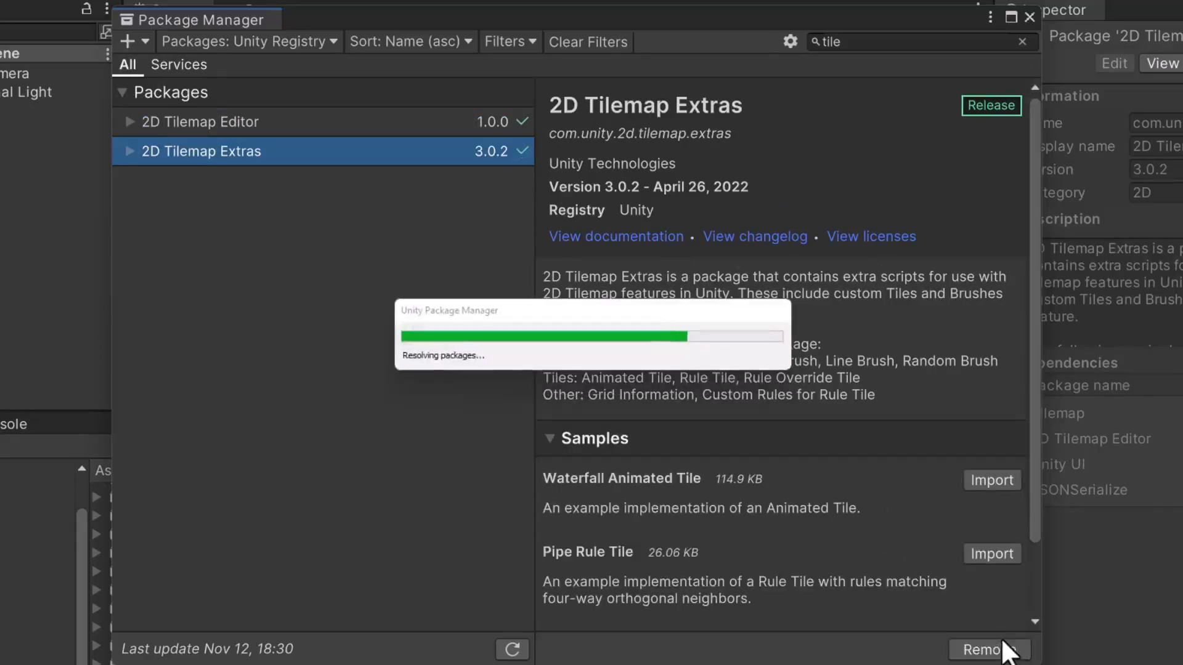